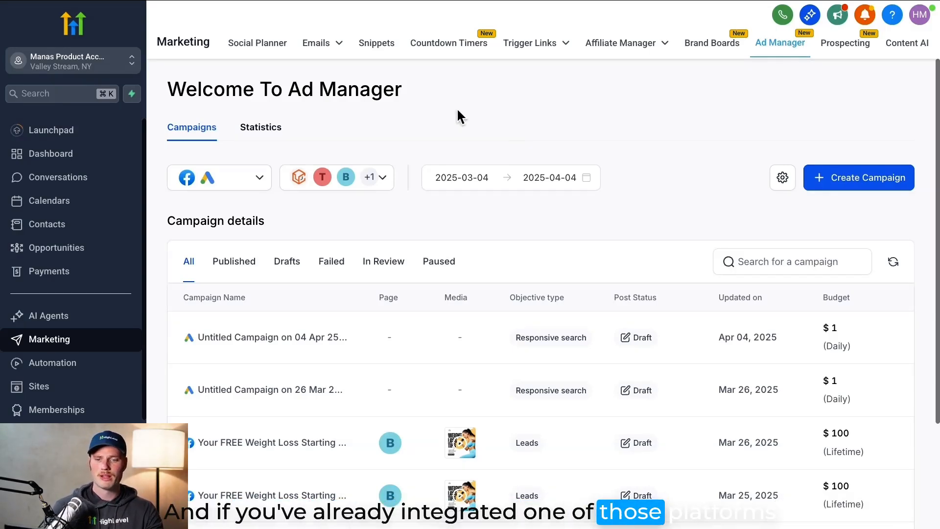
# Open the Ad Manager settings and show the Google Ads account integrations.
pyautogui.click(782, 180)
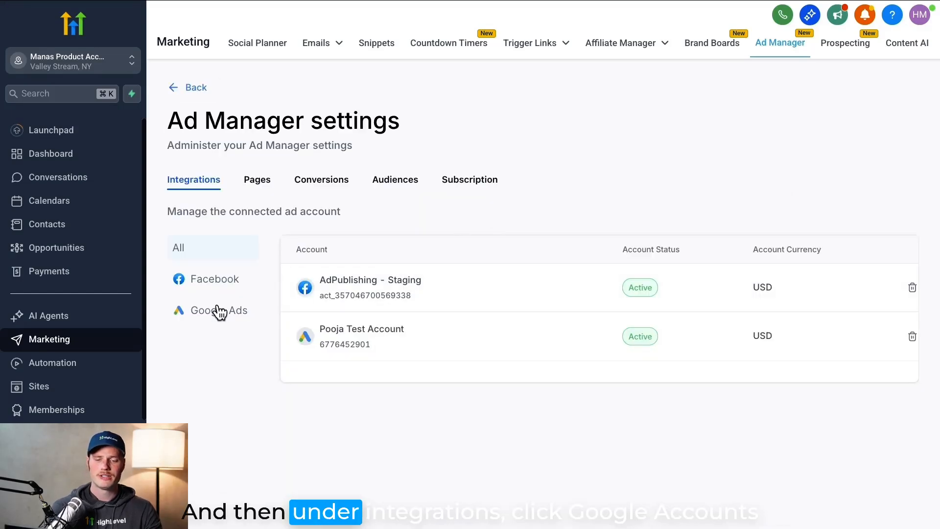
pyautogui.click(217, 310)
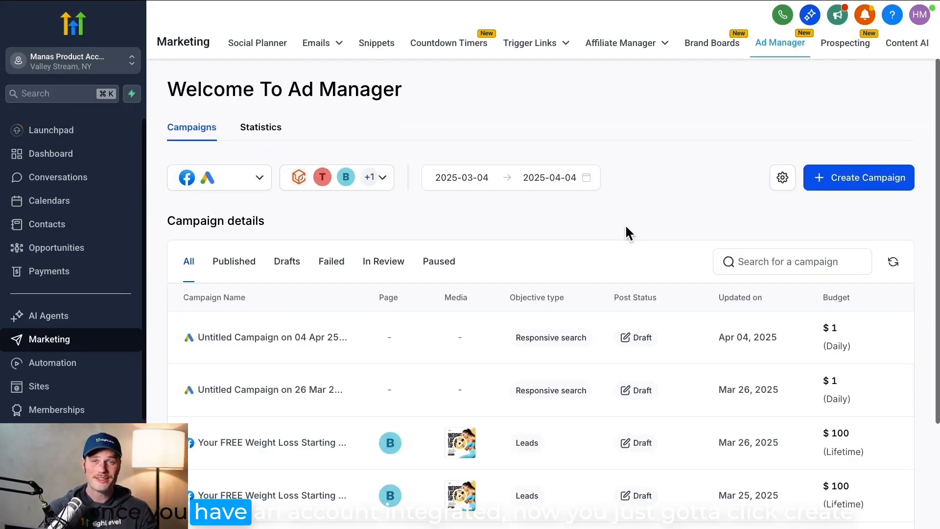
# Create a Google campaign starting from scratch and name it Paid Ads Playbook Demo.
pyautogui.click(839, 178)
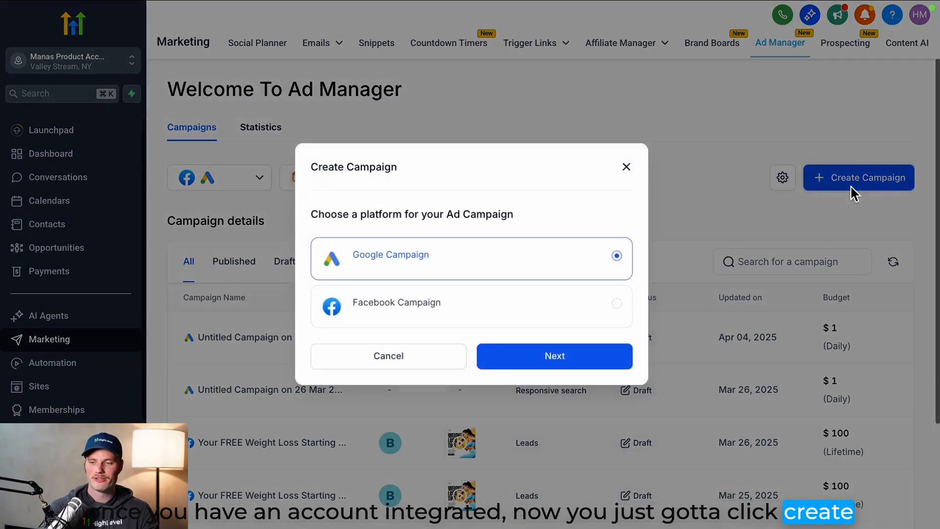
pyautogui.click(559, 358)
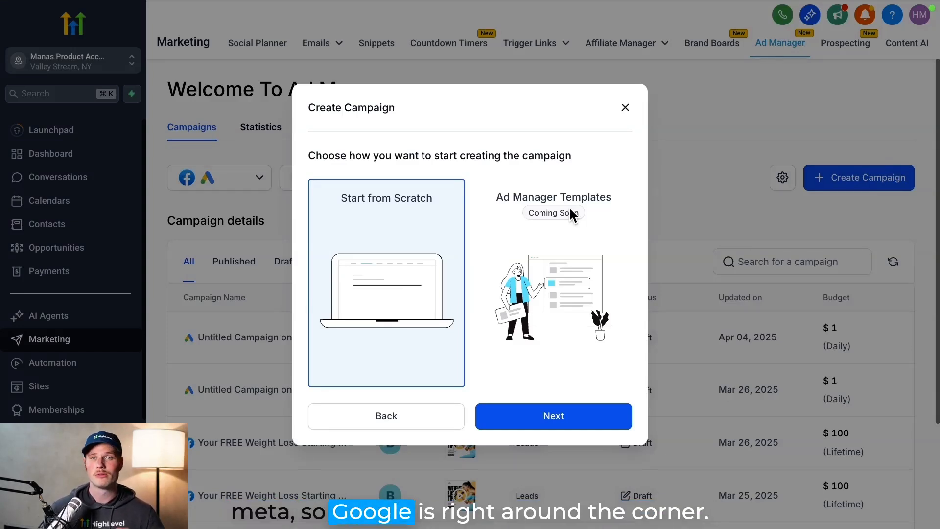
pyautogui.click(547, 420)
pyautogui.doubleClick(479, 21)
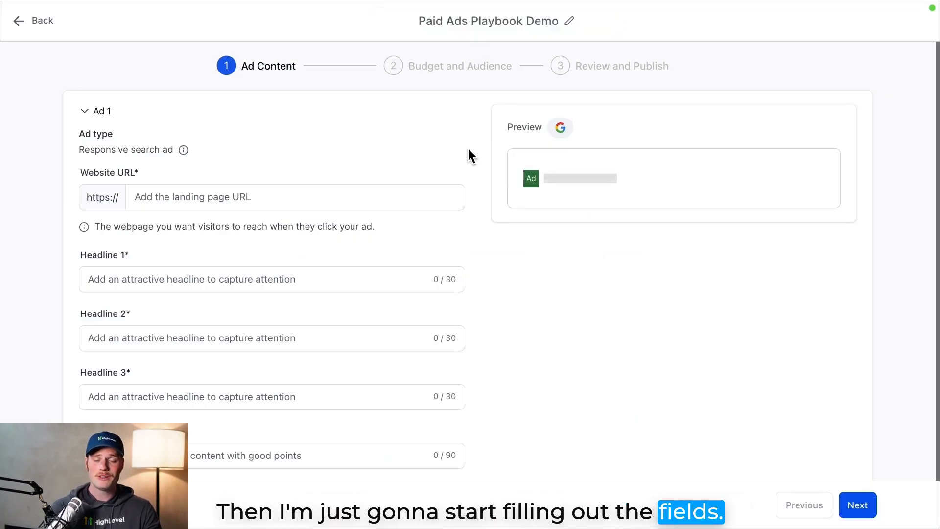
# Enter businesswebsite.com as the website URL of Ad 1 and look over its headline and description fields.
pyautogui.click(243, 195)
pyautogui.write('businesswebsite.com')
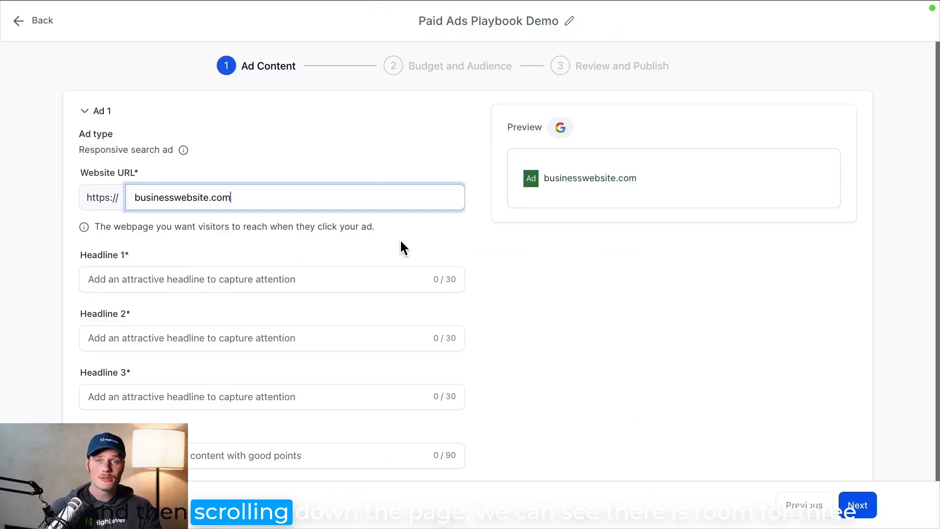
pyautogui.scroll(-2, 401, 245)
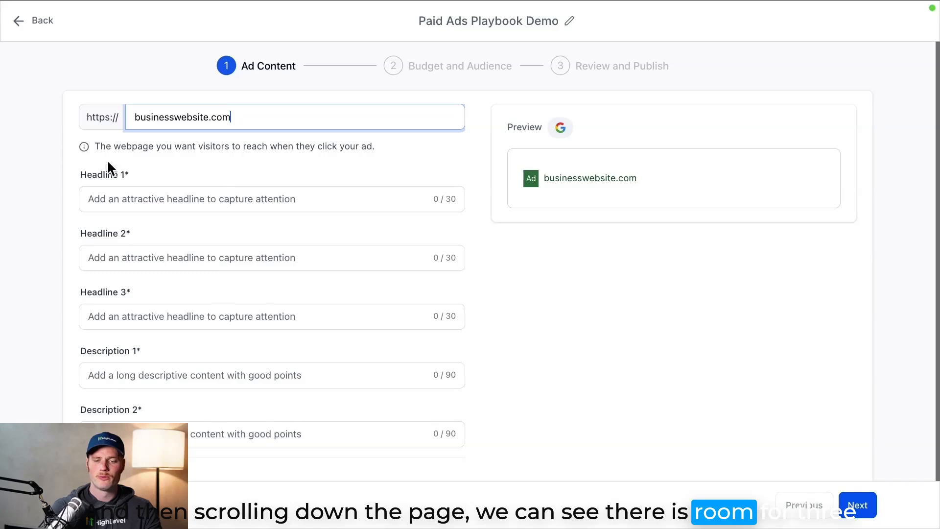
pyautogui.scroll(-1, 113, 336)
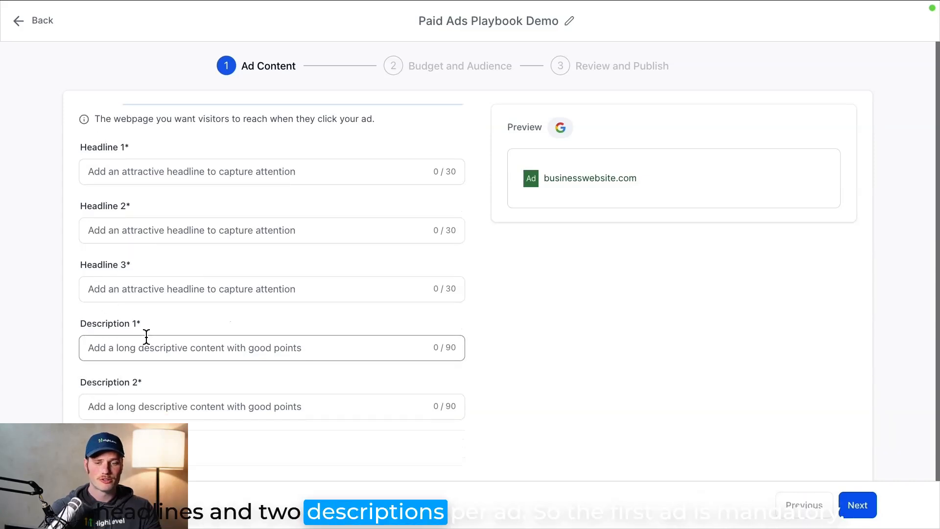
pyautogui.scroll(2, 146, 336)
pyautogui.scroll(-1, 146, 336)
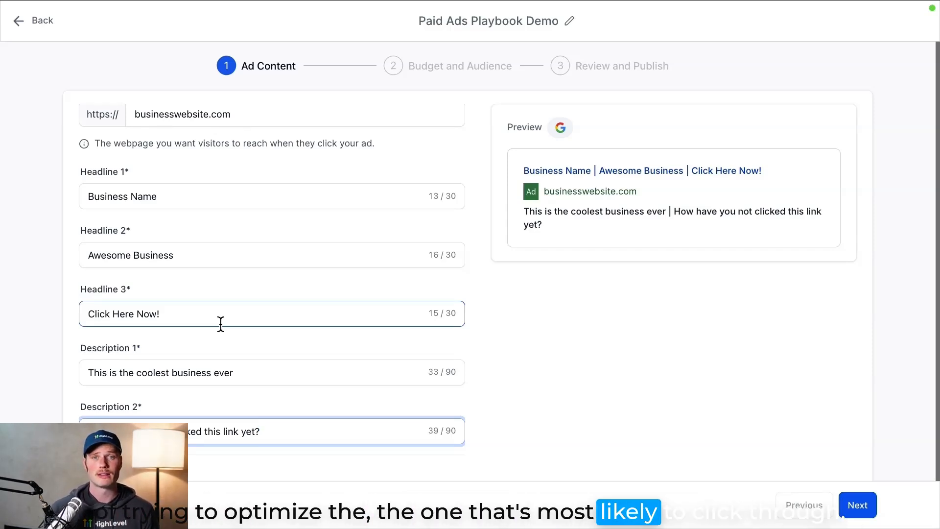
# Expand the optional Ad 2 section and look through its URL, headline and description fields.
pyautogui.scroll(1, 221, 324)
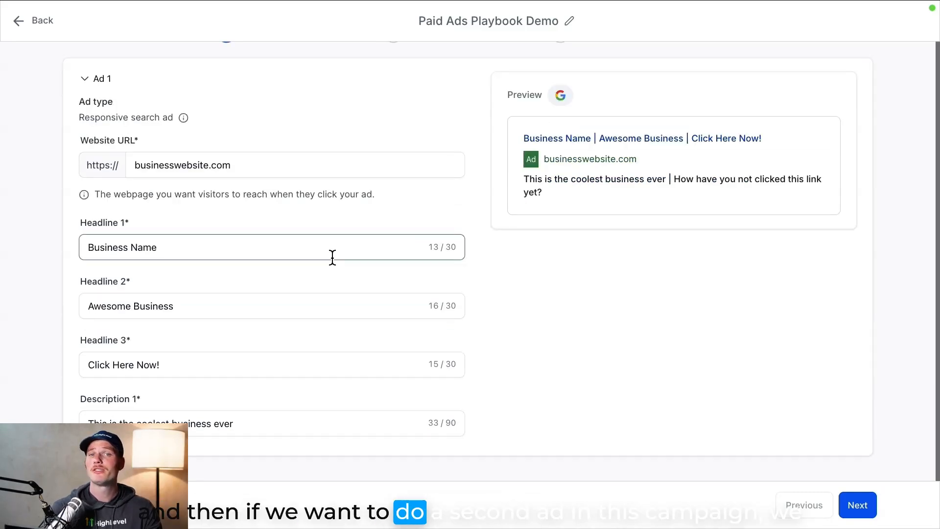
pyautogui.scroll(-5, 332, 257)
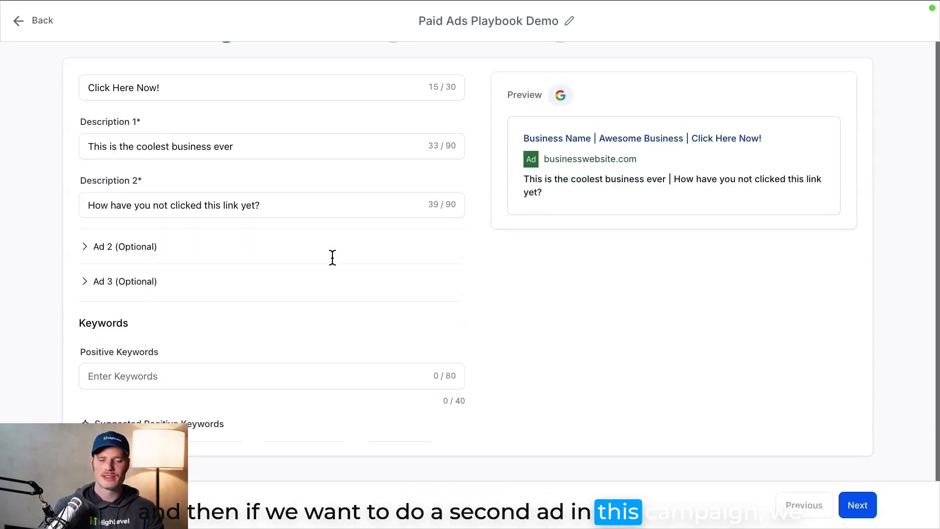
pyautogui.click(106, 244)
pyautogui.scroll(-5, 228, 312)
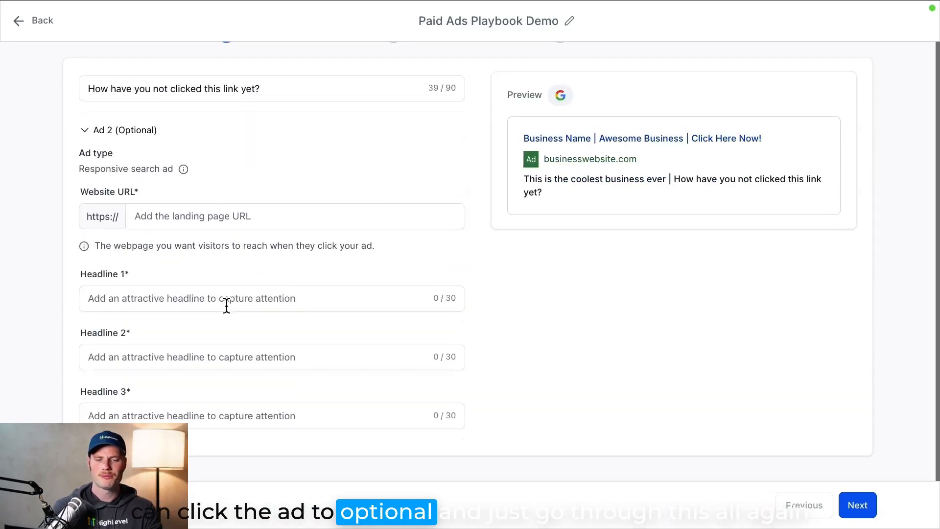
pyautogui.scroll(1, 168, 295)
pyautogui.scroll(-3, 167, 297)
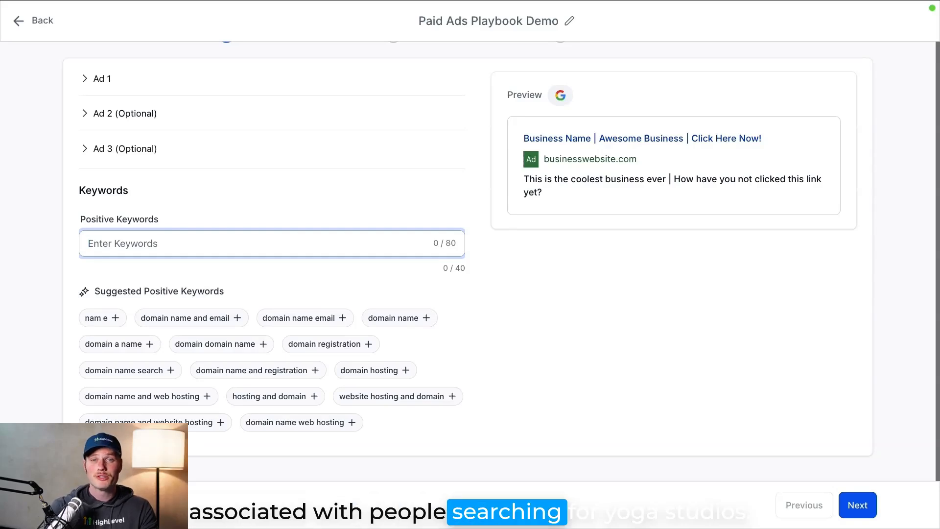
# Add "yoga studio near me" as a positive keyword.
pyautogui.write('yoga studio near me')
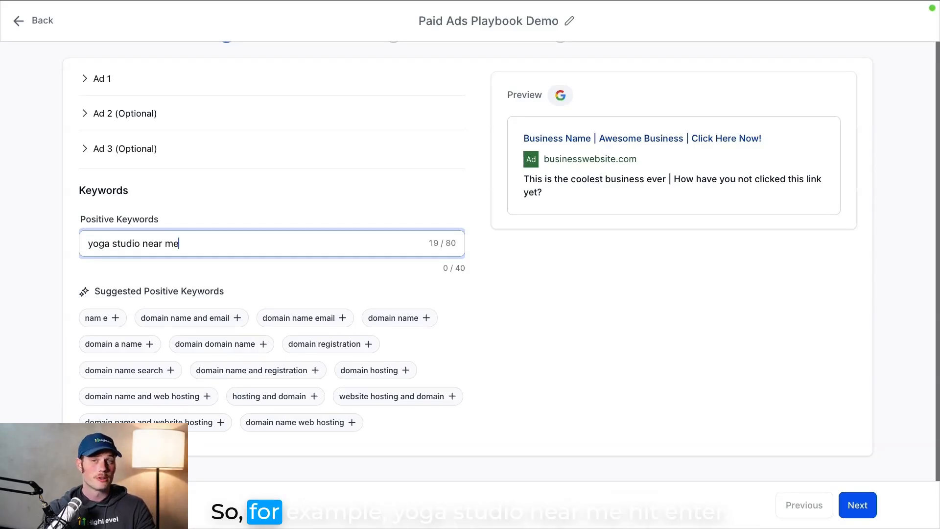
pyautogui.press('Return')
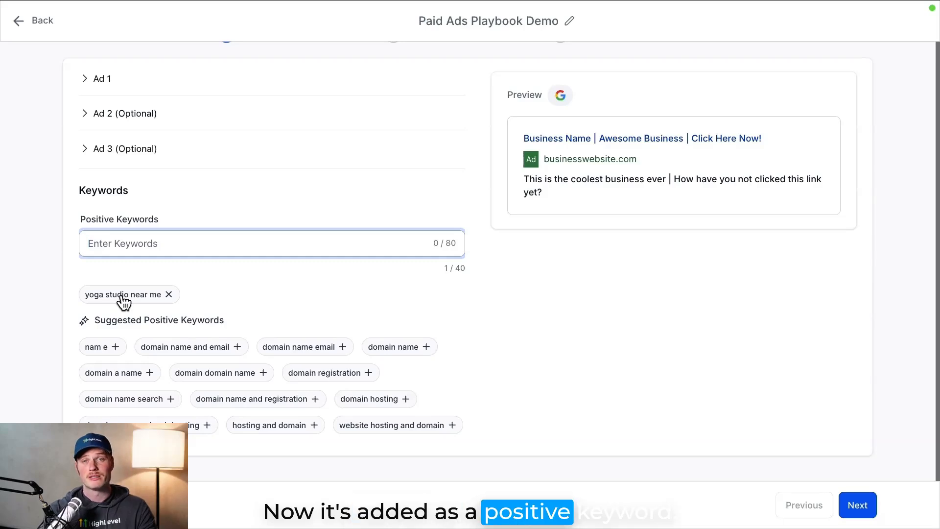
pyautogui.click(98, 323)
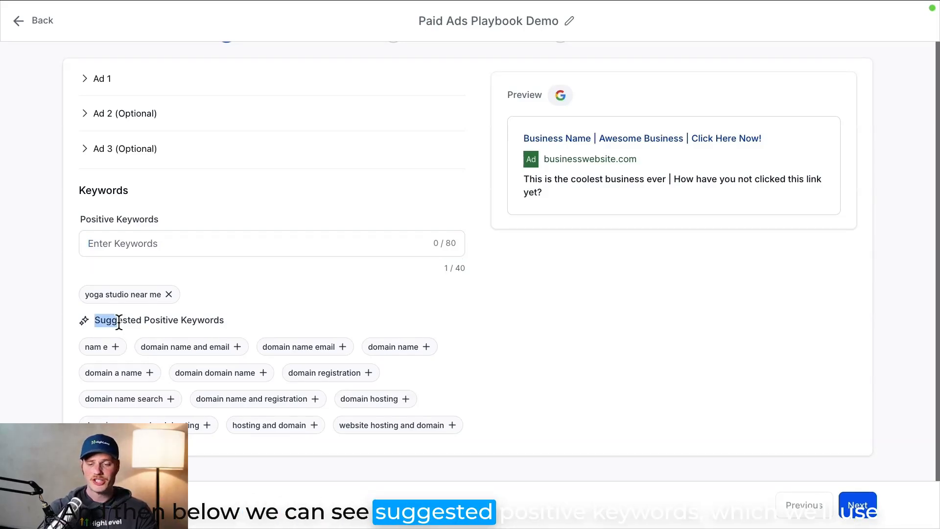
pyautogui.click(242, 326)
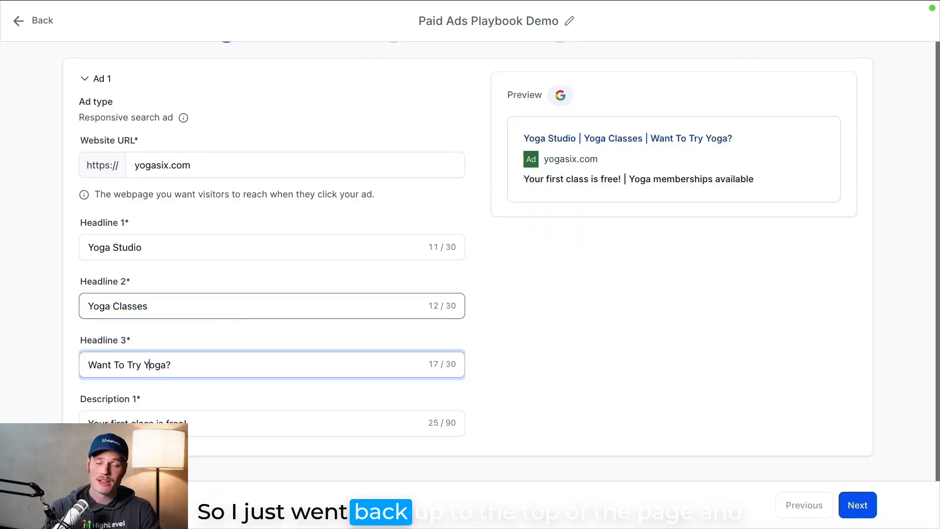
pyautogui.write('a')
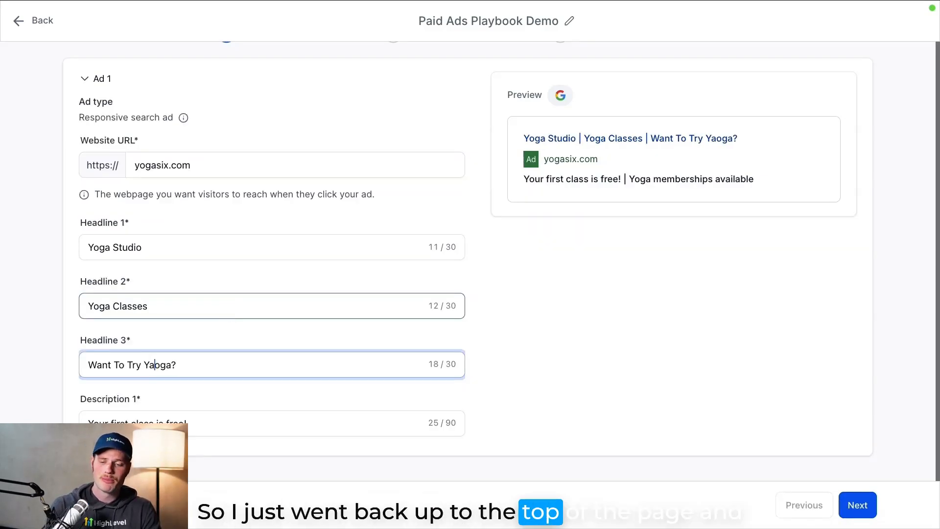
pyautogui.press('BackSpace')
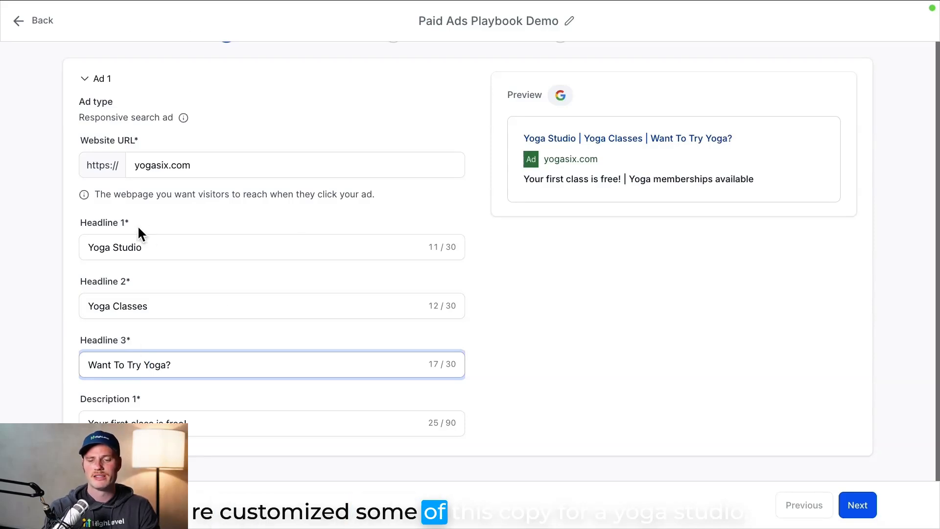
# Add all the suggested positive keywords, from "yoga near me" and "yoga close to me" through "yoga music" and "yoga studio".
pyautogui.scroll(-10, 149, 252)
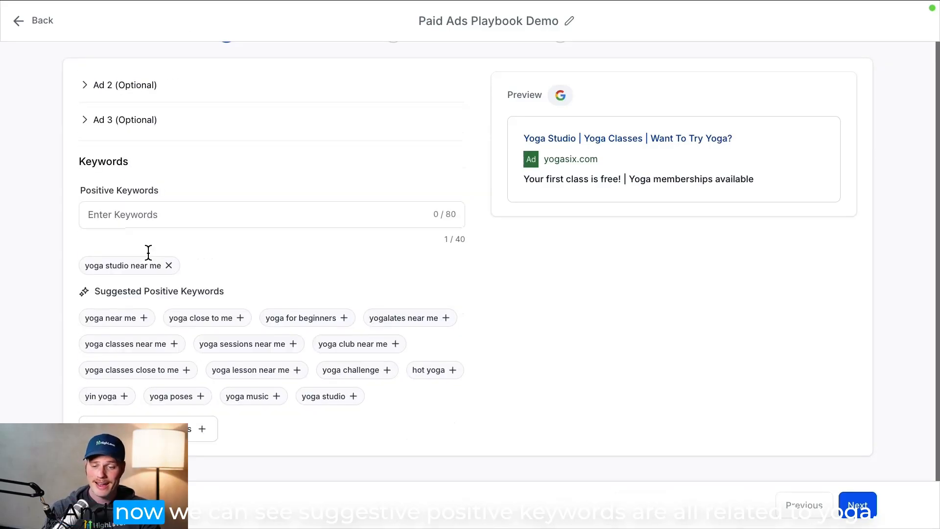
pyautogui.moveTo(101, 290); pyautogui.dragTo(180, 290)
pyautogui.click(244, 289)
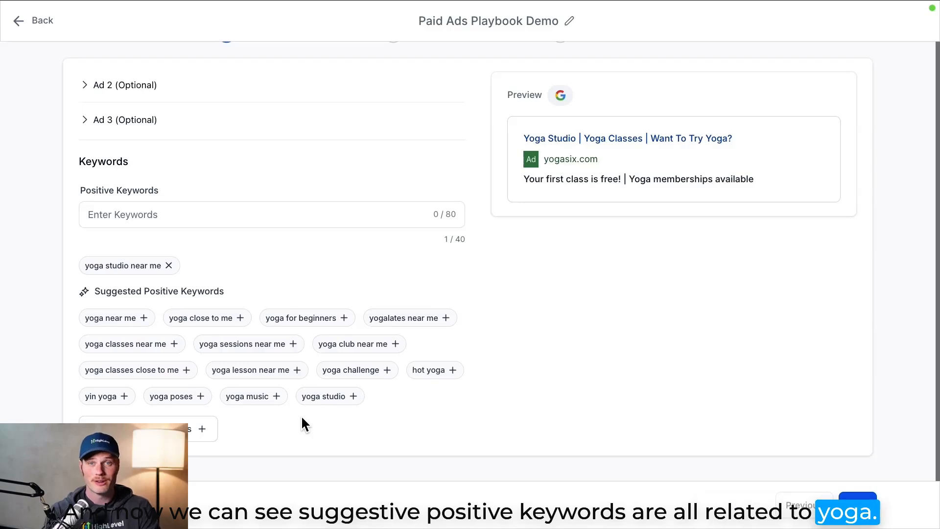
pyautogui.click(145, 322)
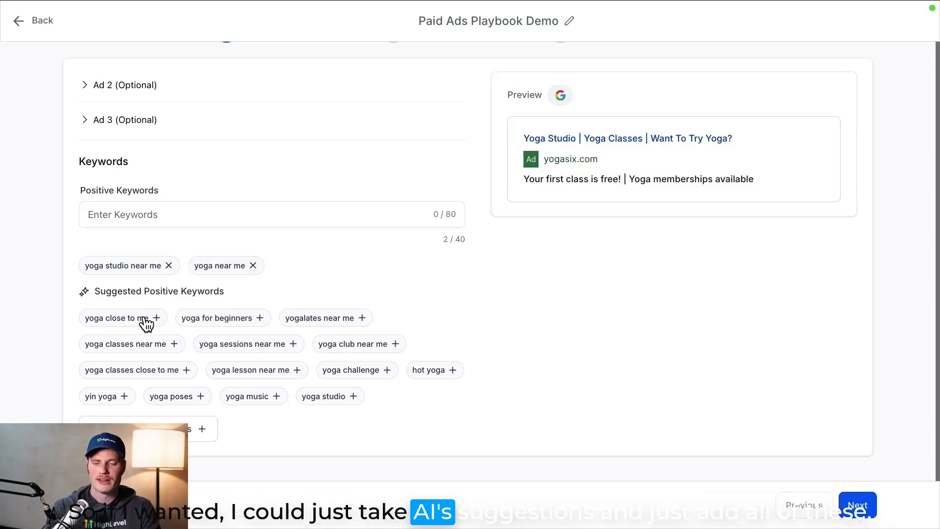
pyautogui.click(149, 323)
pyautogui.click(167, 323)
pyautogui.click(163, 319)
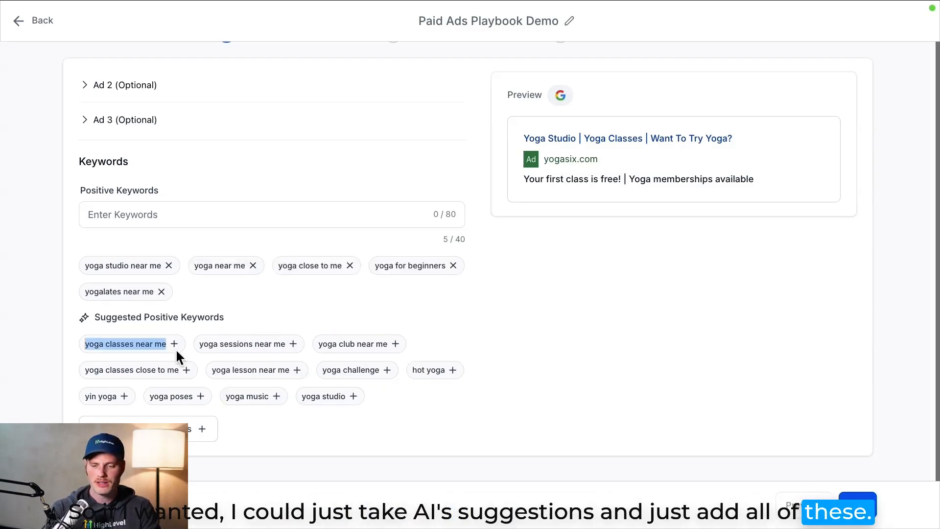
pyautogui.click(174, 345)
pyautogui.click(175, 347)
pyautogui.click(162, 346)
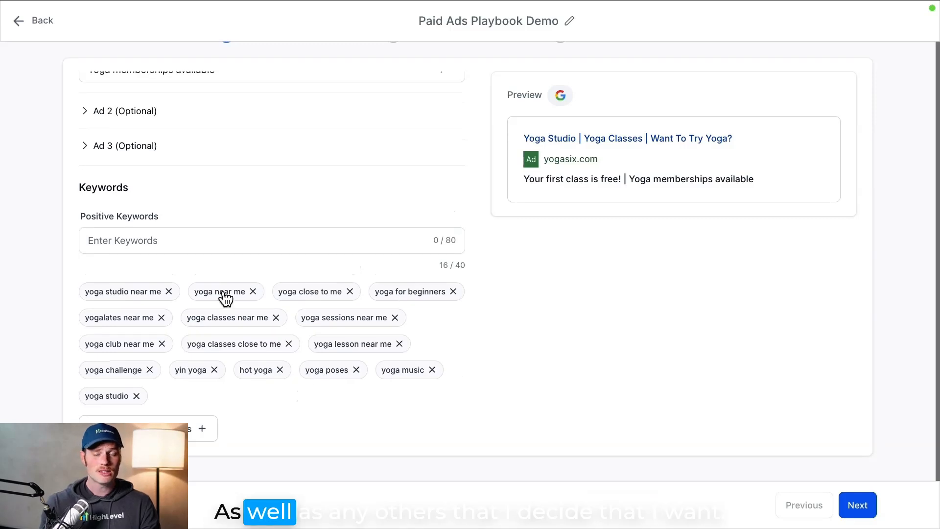
pyautogui.click(178, 240)
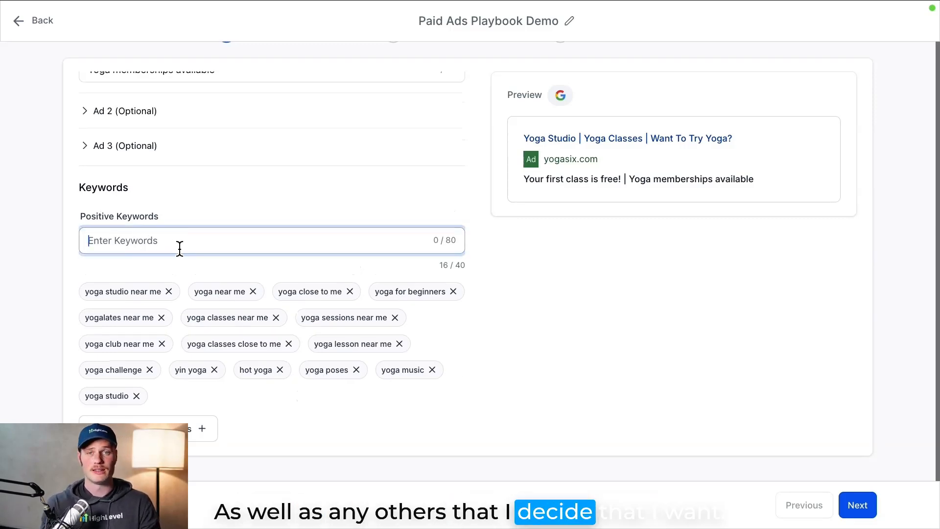
pyautogui.moveTo(109, 216); pyautogui.dragTo(207, 213)
pyautogui.click(210, 214)
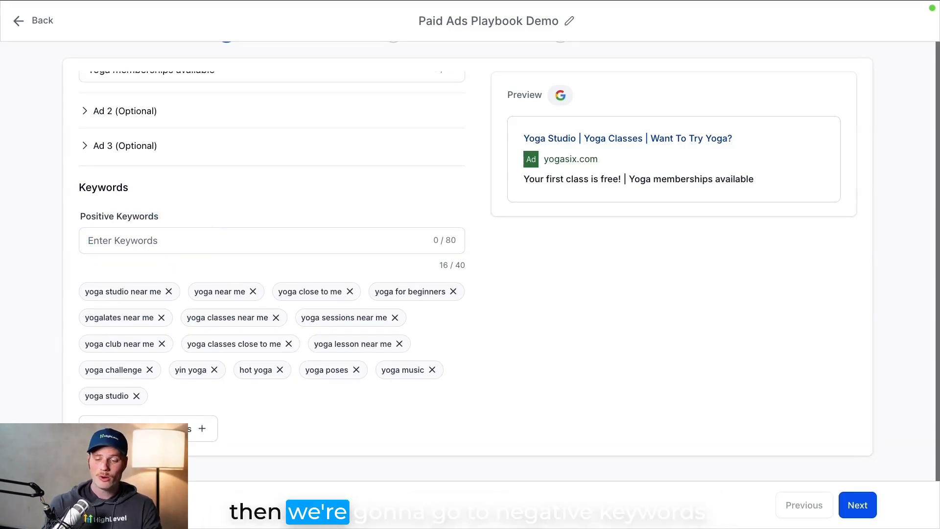
# Add "goat" as a negative keyword and continue to the Budget and Audience stage.
pyautogui.scroll(-1, 216, 417)
pyautogui.click(217, 413)
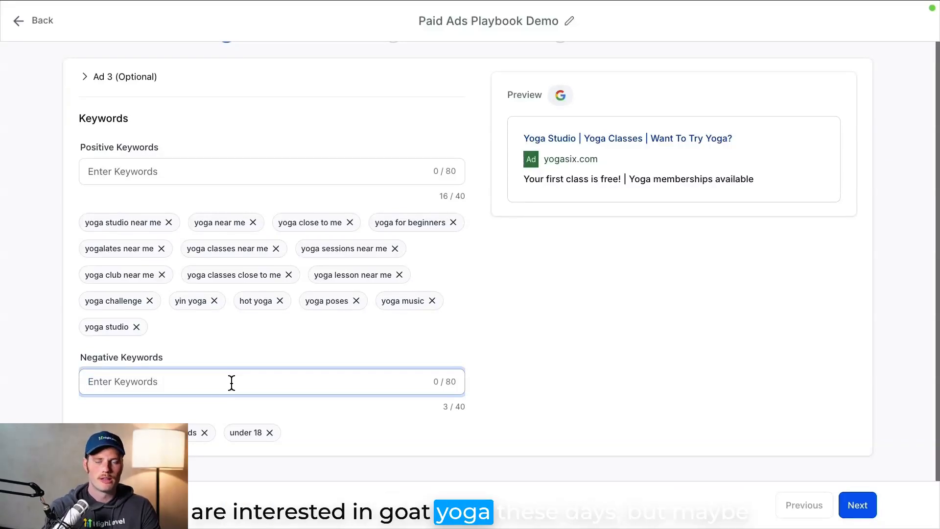
pyautogui.write('goat')
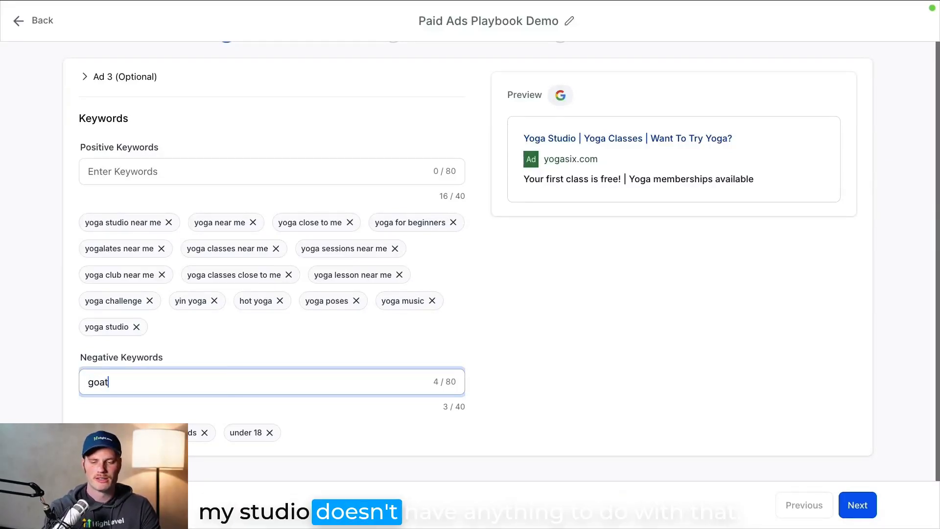
pyautogui.press('Return')
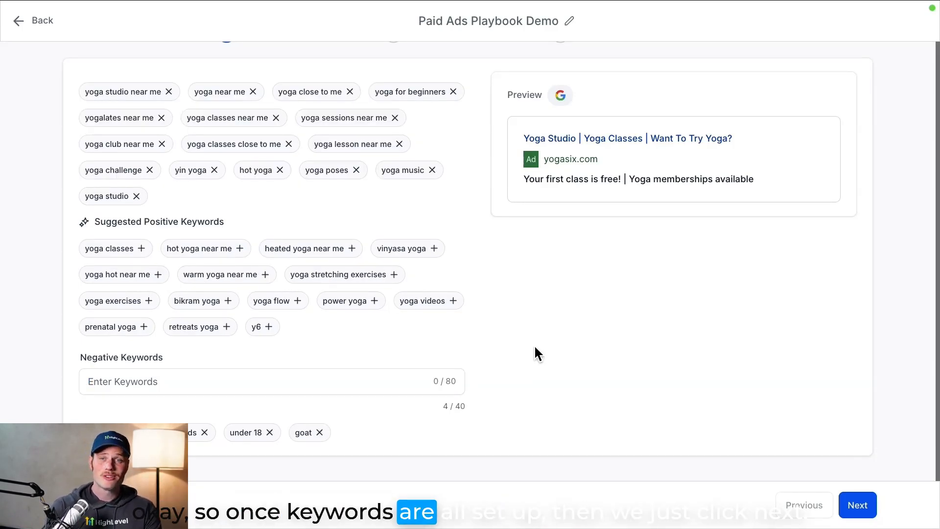
pyautogui.click(857, 504)
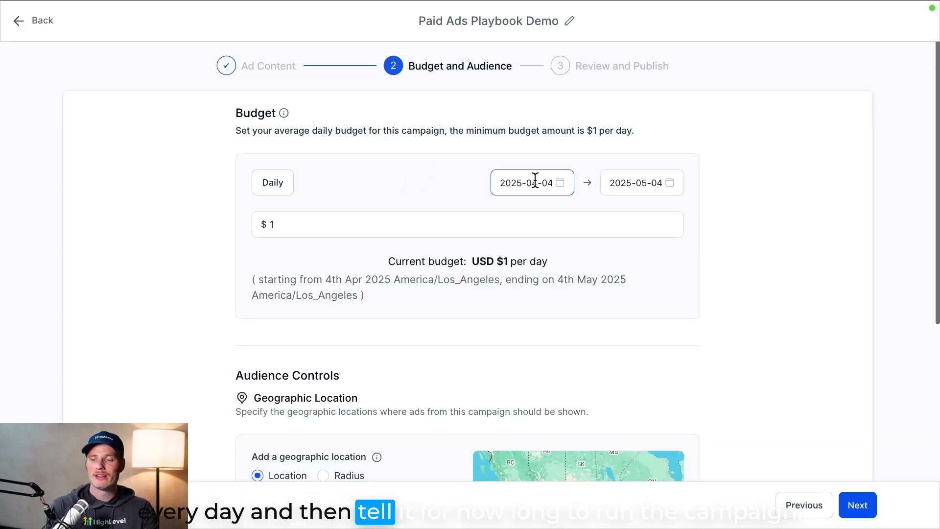
# Set the daily budget to $30 and schedule the campaign from 2025-04-06 to 2025-05-06.
pyautogui.click(372, 222)
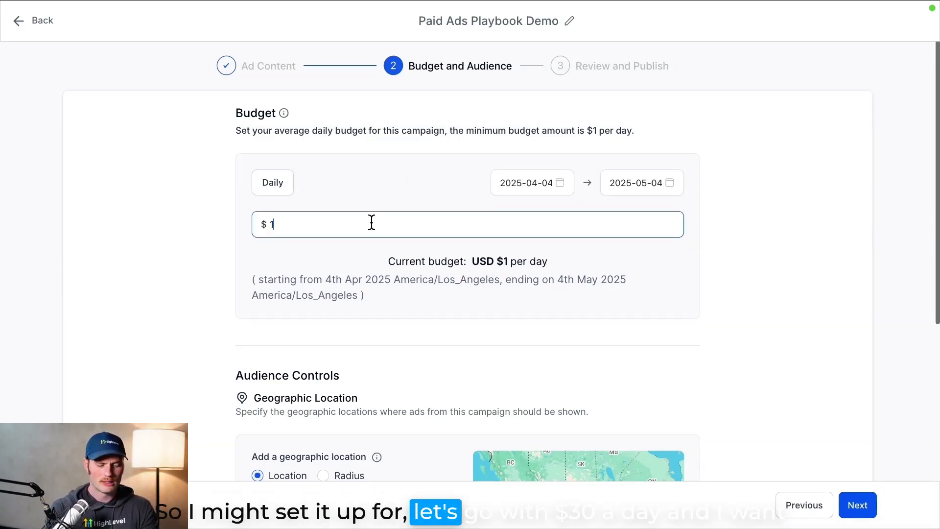
pyautogui.write('30')
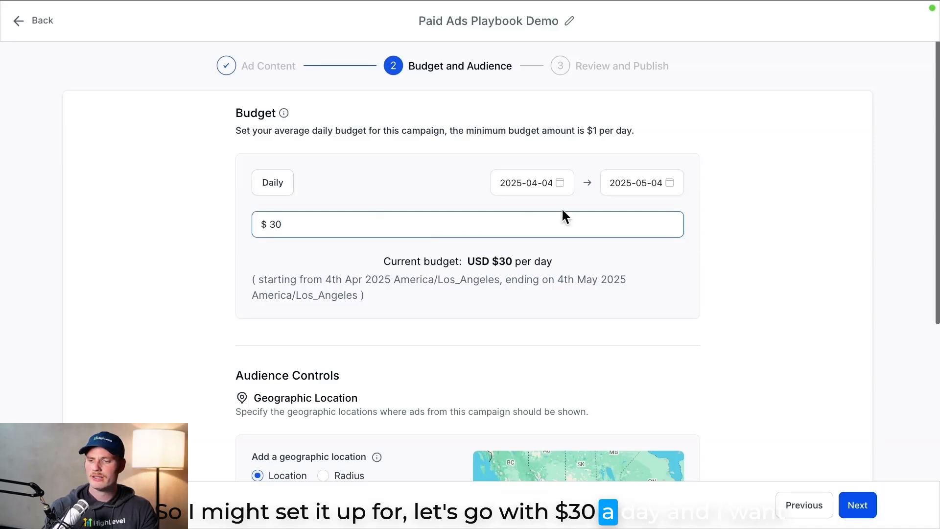
pyautogui.click(541, 183)
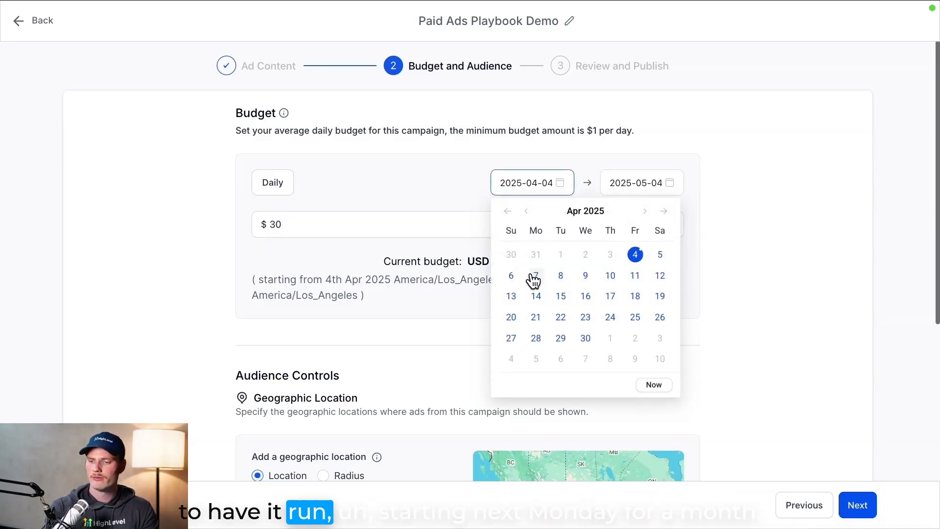
pyautogui.click(511, 275)
pyautogui.click(653, 183)
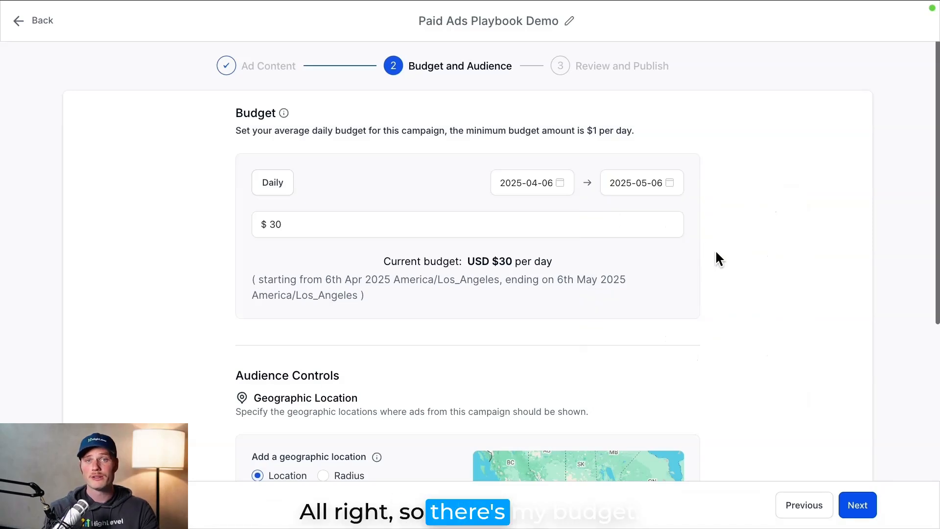
# Replace the United States target location with the included zip codes 92110, 92107 and 92106, and check their pins on the map.
pyautogui.scroll(-2, 715, 252)
pyautogui.scroll(-5, 715, 248)
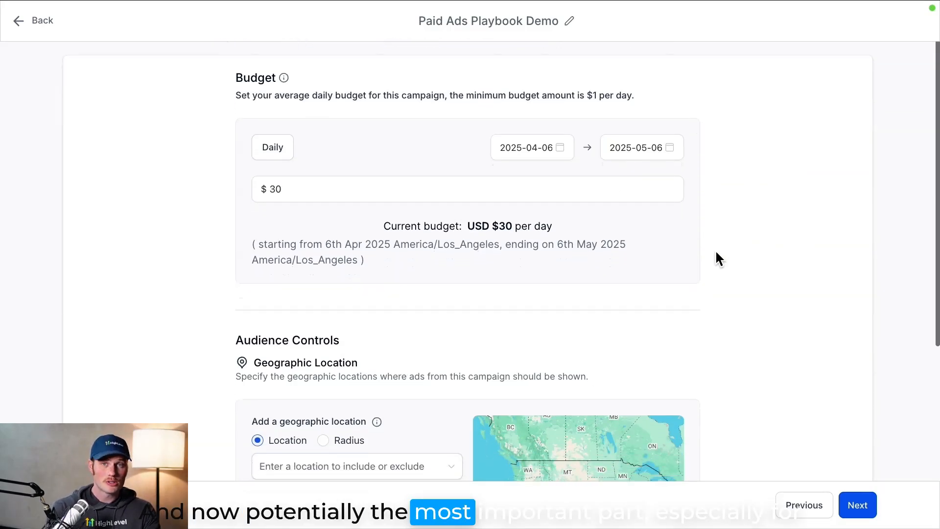
pyautogui.scroll(-5, 715, 249)
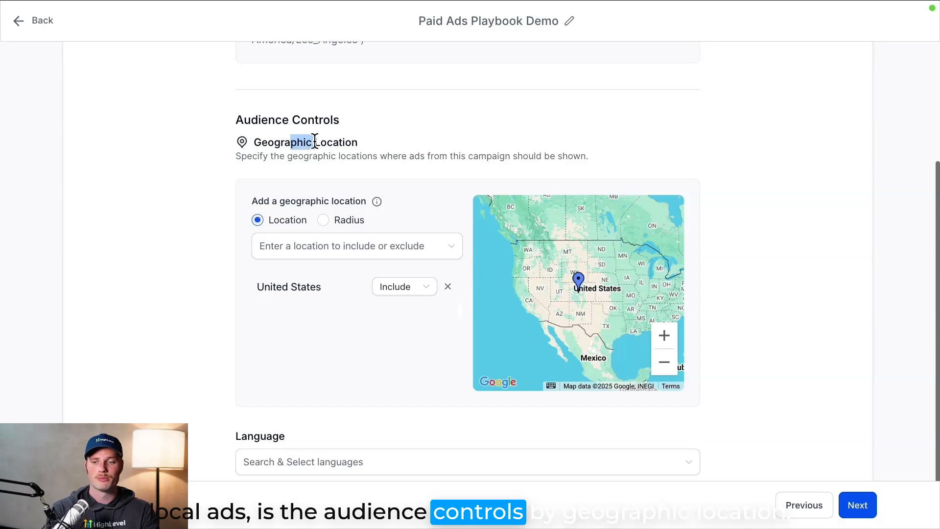
pyautogui.moveTo(291, 142); pyautogui.dragTo(426, 155)
pyautogui.click(427, 157)
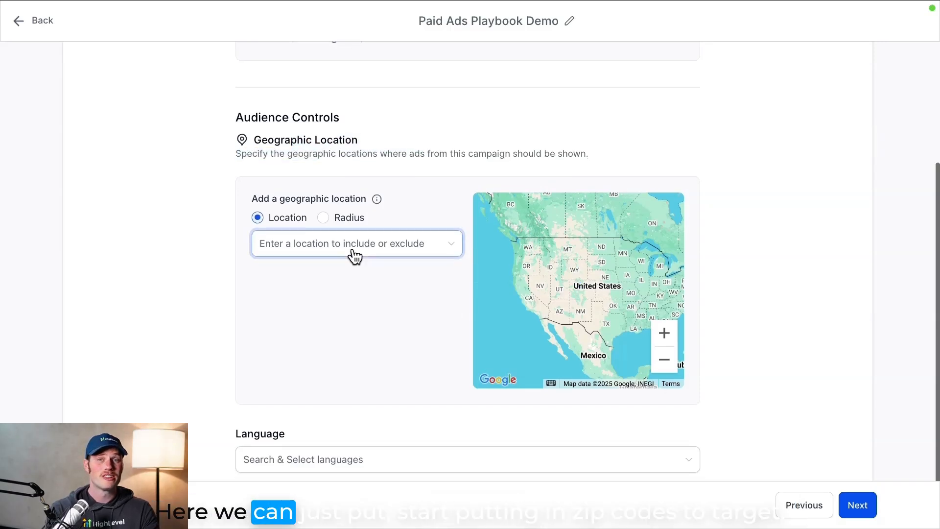
pyautogui.click(353, 250)
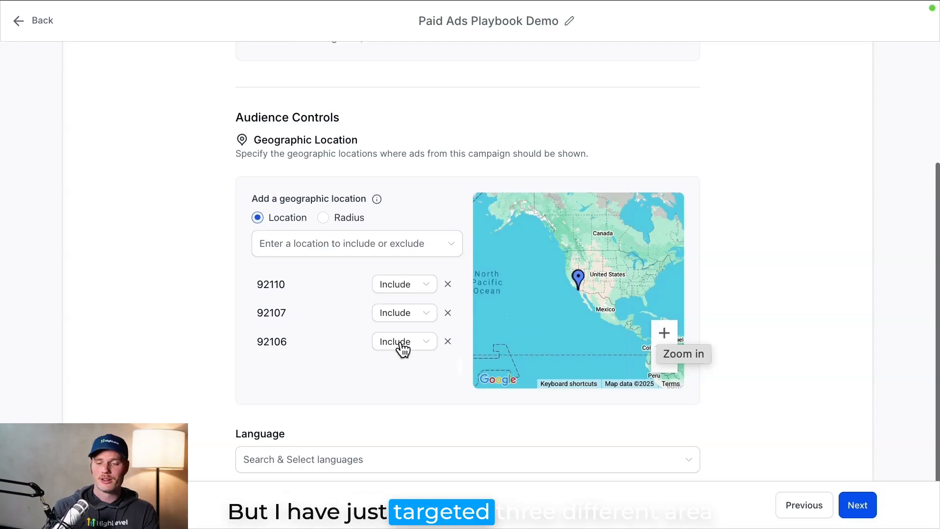
pyautogui.click(667, 336)
pyautogui.click(667, 336)
pyautogui.click(668, 337)
pyautogui.click(667, 337)
pyautogui.click(667, 337)
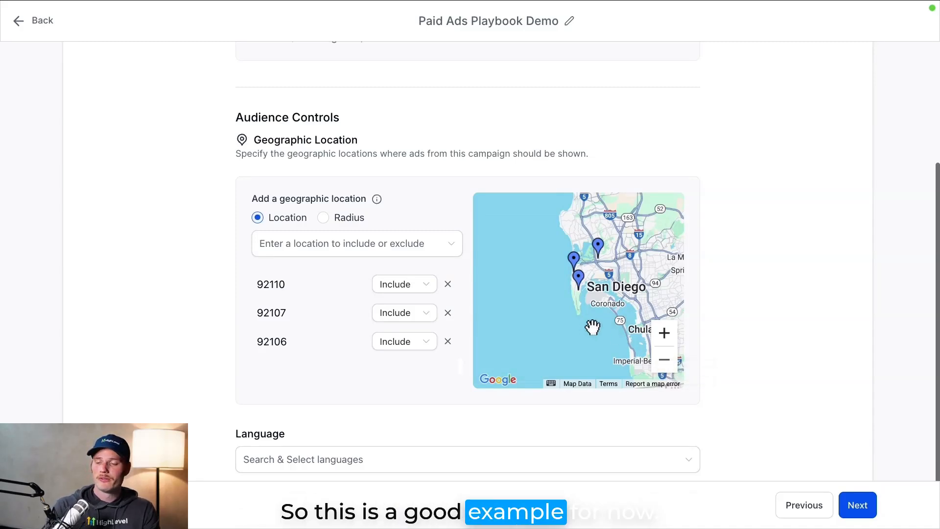
# Set the audience language to English and continue to the Review and Publish stage.
pyautogui.scroll(1, 729, 401)
pyautogui.scroll(-2, 728, 398)
pyautogui.click(456, 419)
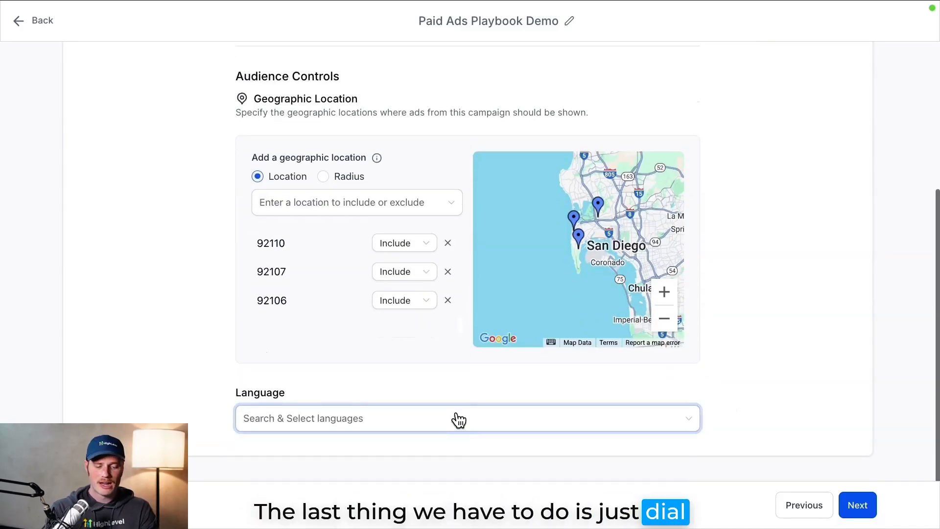
pyautogui.write('engli')
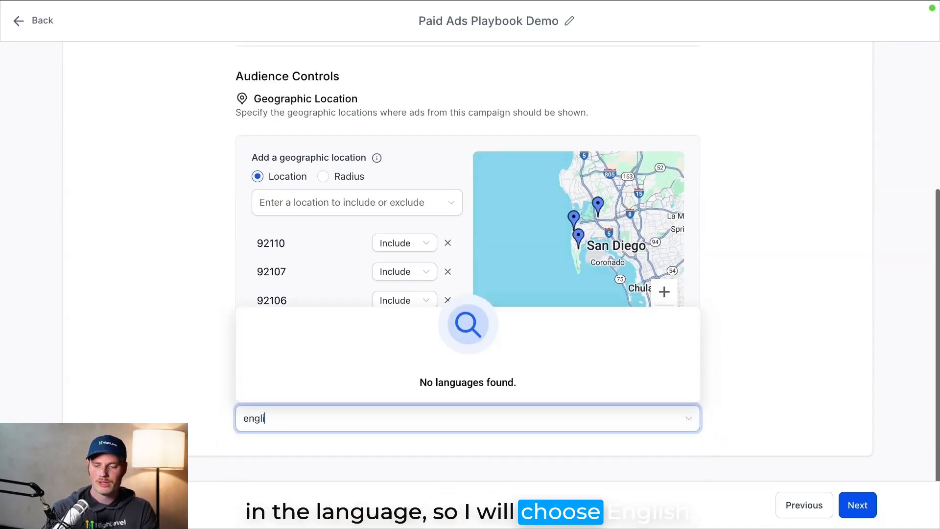
pyautogui.click(299, 449)
pyautogui.click(806, 422)
pyautogui.click(857, 505)
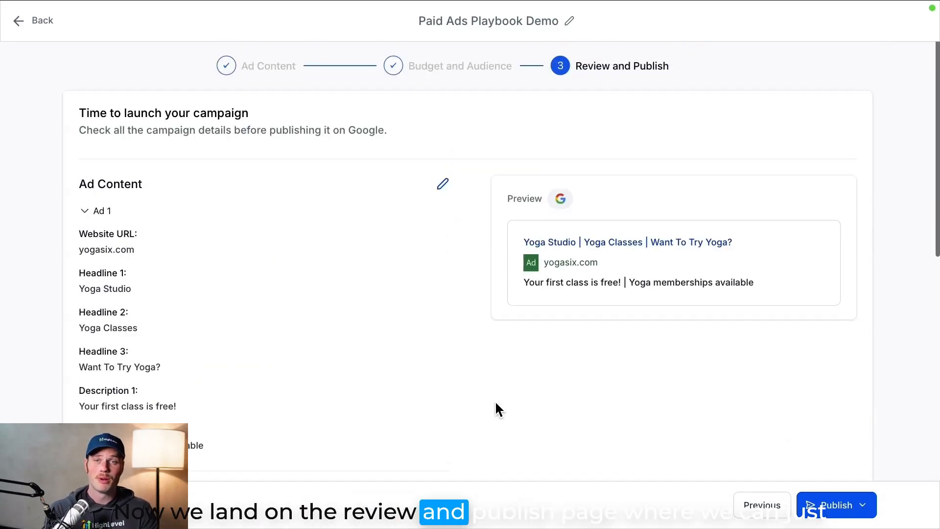
# Review the campaign details, publish the ad on Google now and confirm the publication.
pyautogui.scroll(-5, 424, 348)
pyautogui.scroll(-6, 425, 347)
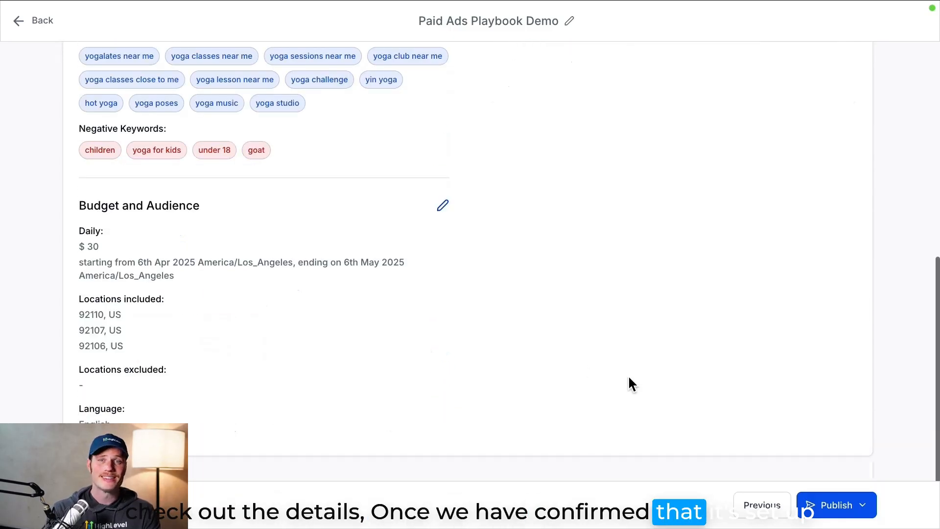
pyautogui.click(828, 502)
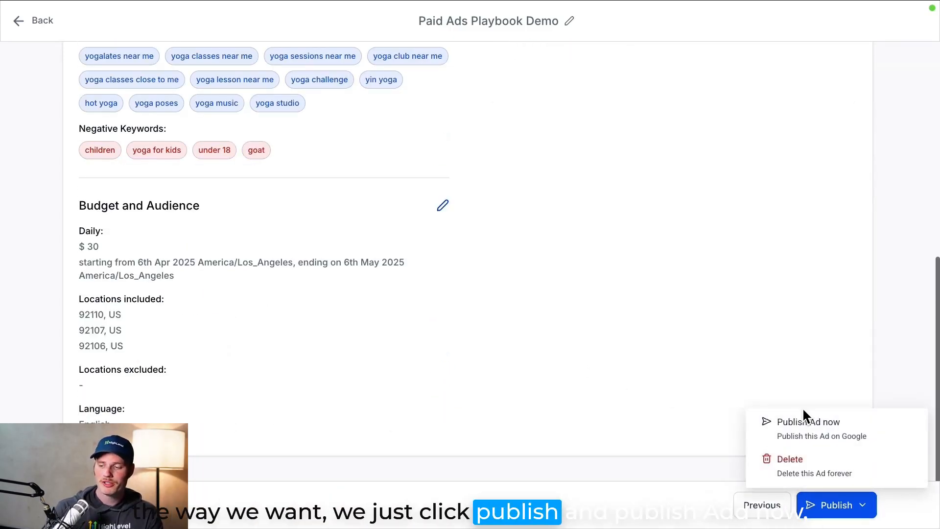
pyautogui.click(802, 427)
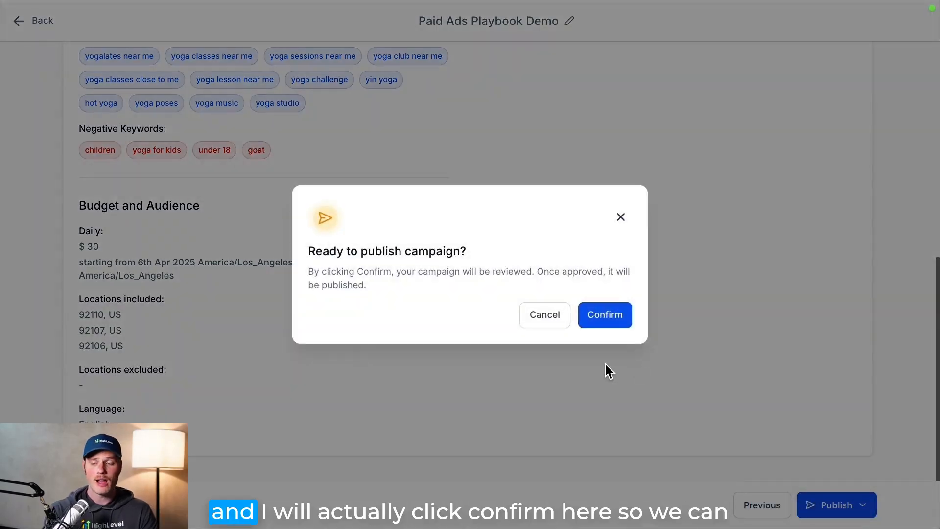
pyautogui.click(609, 319)
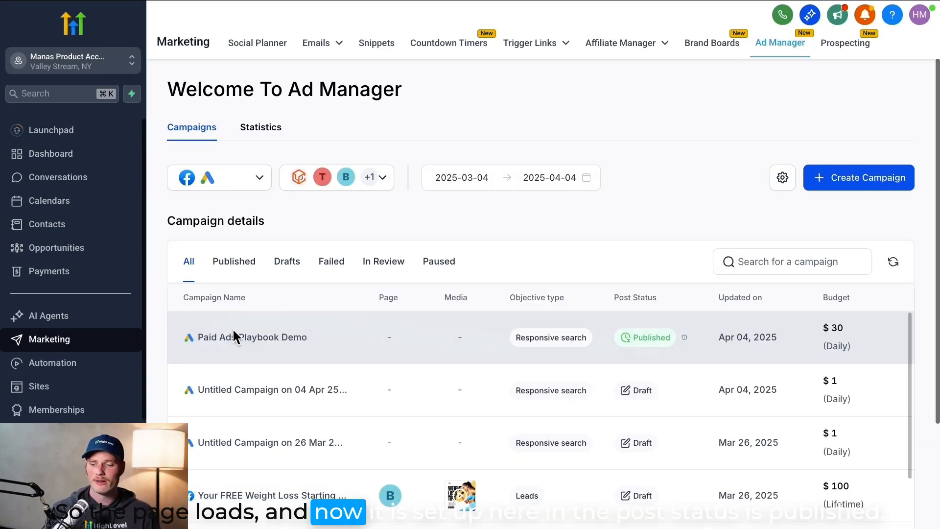
# Delete the published "Paid Ads Playbook Demo" campaign from the campaign list and confirm the deletion.
pyautogui.hscroll(2, 654, 330)
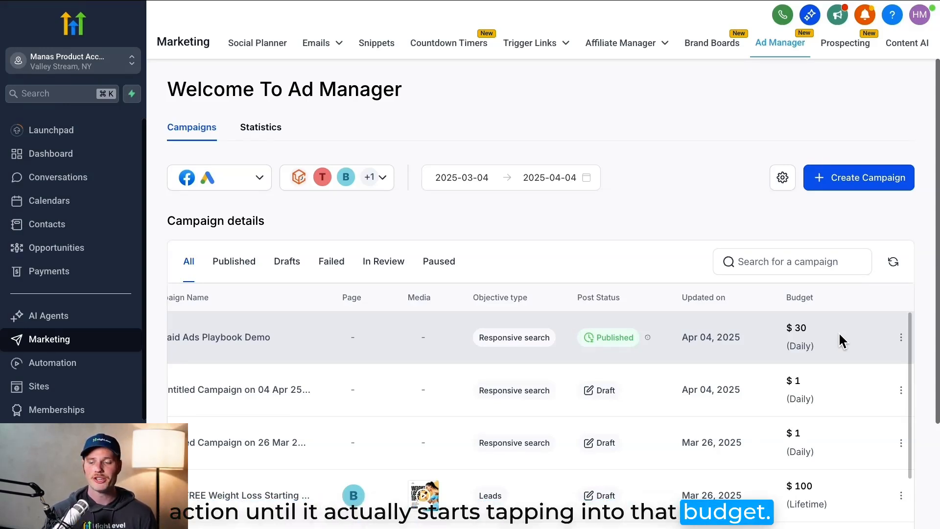
pyautogui.click(901, 338)
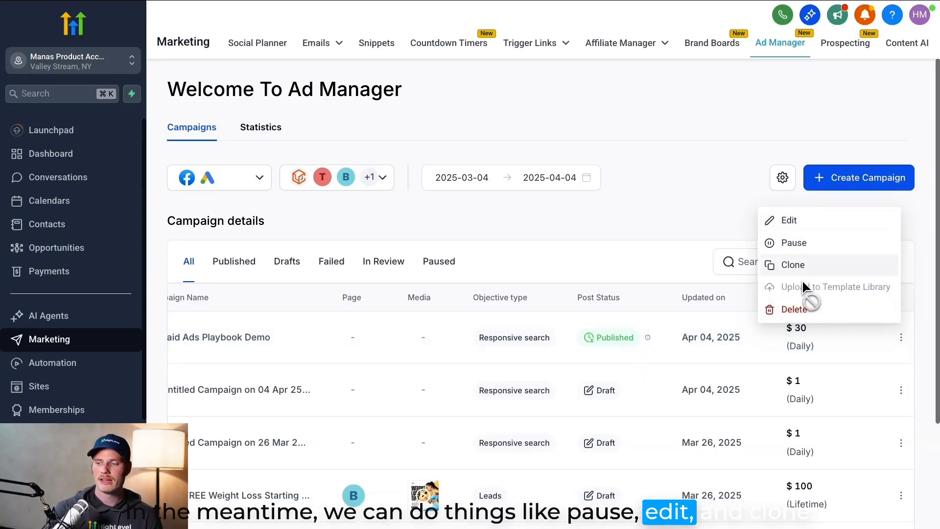
pyautogui.click(798, 310)
pyautogui.click(608, 322)
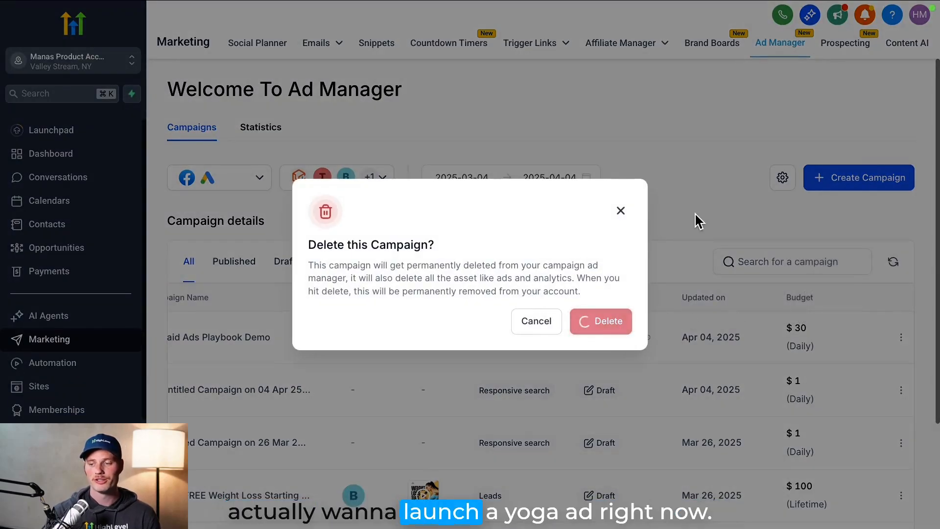